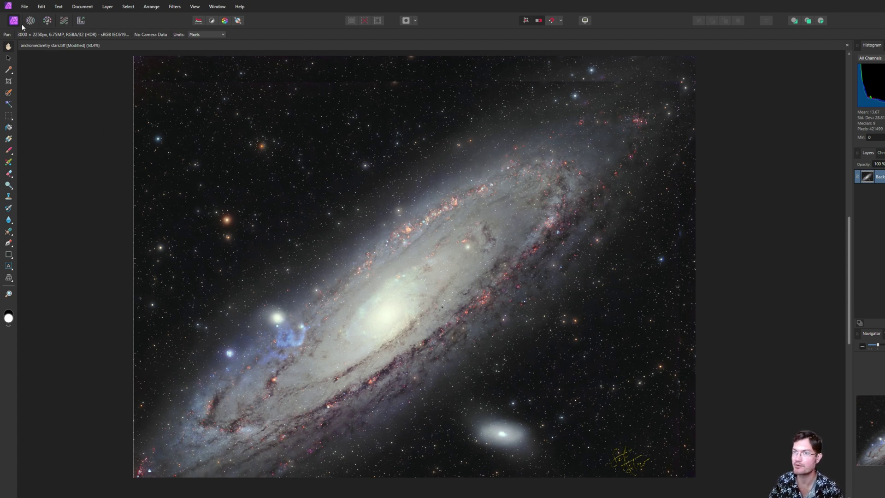
Step: Open the TIFF export settings for the Andromeda image and switch pixel format from RGB 16-bit to RGB 32-Bit
left_click(25, 7)
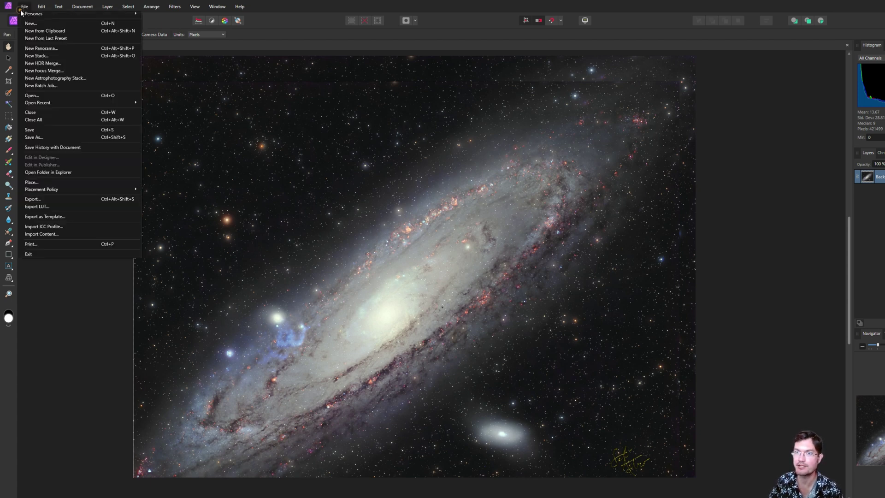
left_click(53, 197)
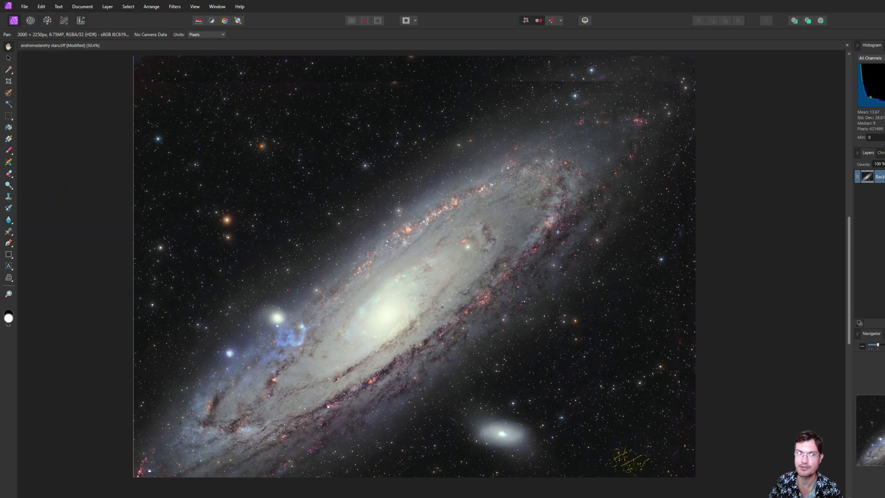
left_click_drag(181, 115, 325, 116)
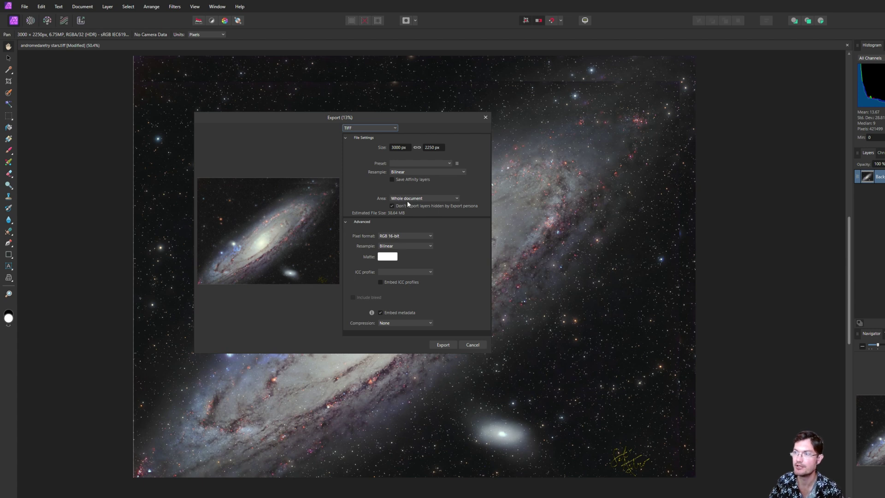
left_click(393, 236)
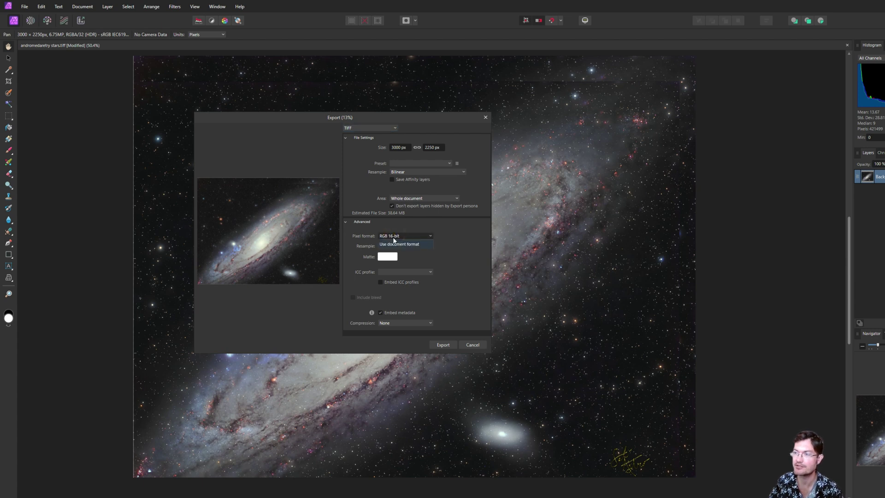
left_click(393, 237)
left_click(392, 237)
left_click(394, 270)
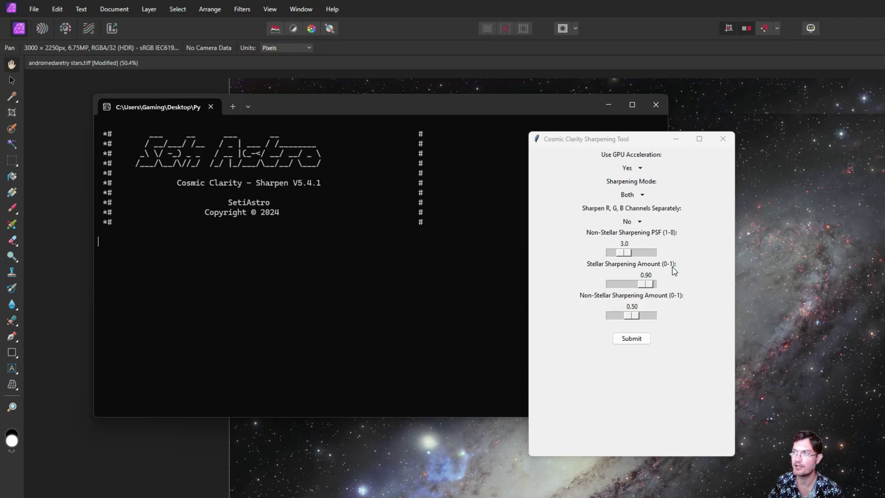
Step: Set Cosmic Clarity's sharpening mode to Stellar Only, keep amount 0.90, and submit
left_click(640, 197)
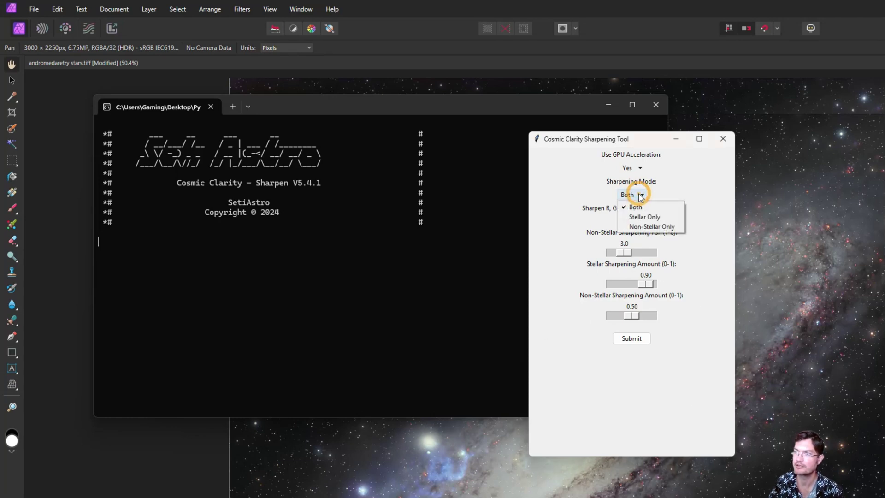
left_click(647, 217)
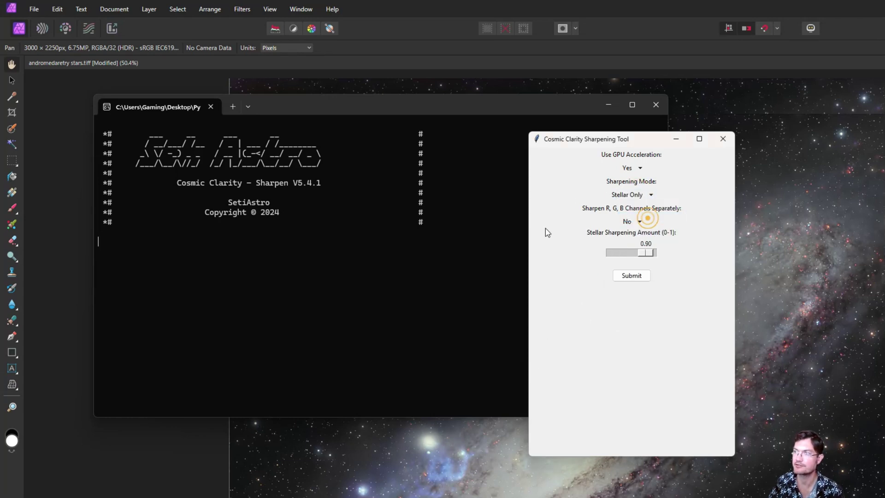
left_click(632, 276)
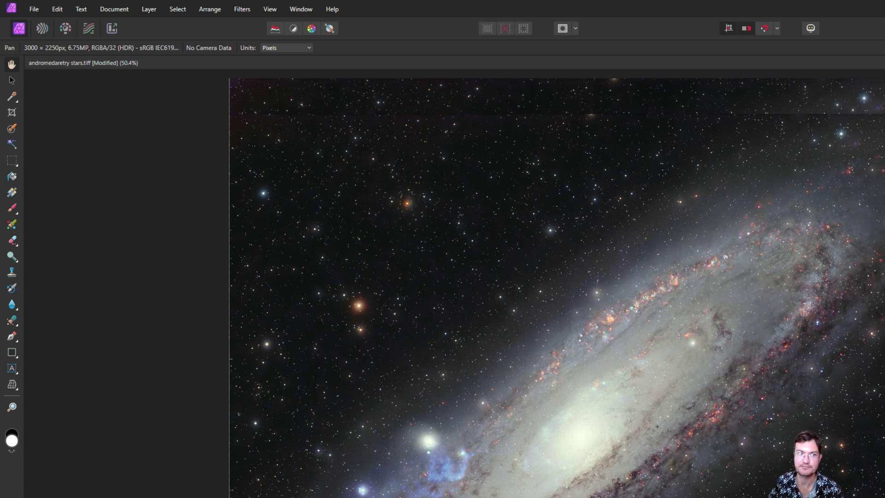
Step: Choose File > Open... in Affinity Photo to begin opening an image file
left_click(34, 9)
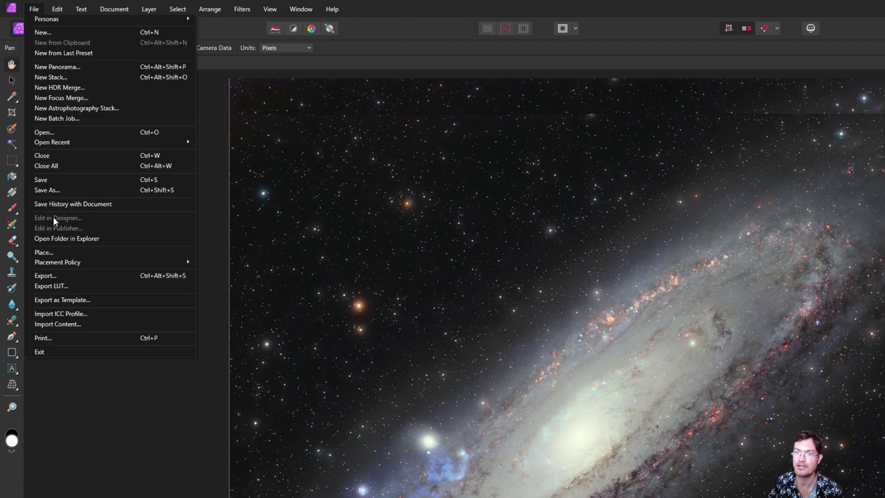
left_click(57, 132)
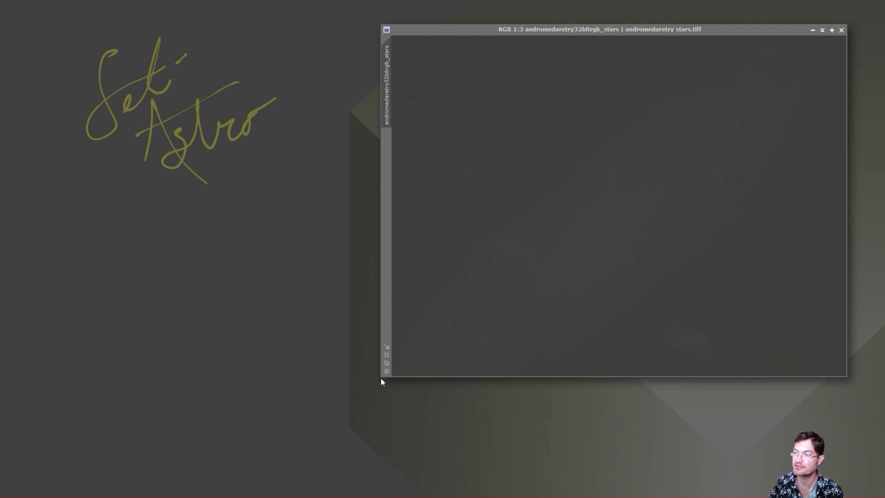
Step: Auto-stretch the dark stars image with Ctrl+A, toggling it off and on, and open HistogramTransformation
left_click(612, 201)
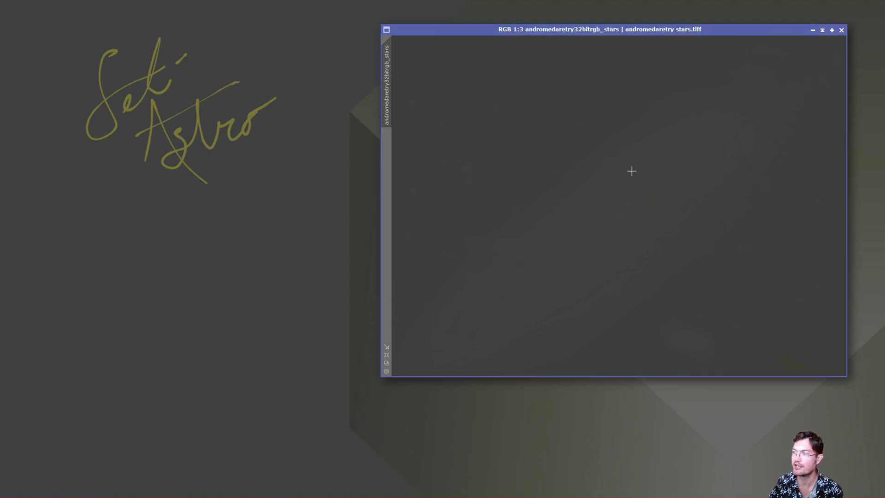
left_click(582, 187)
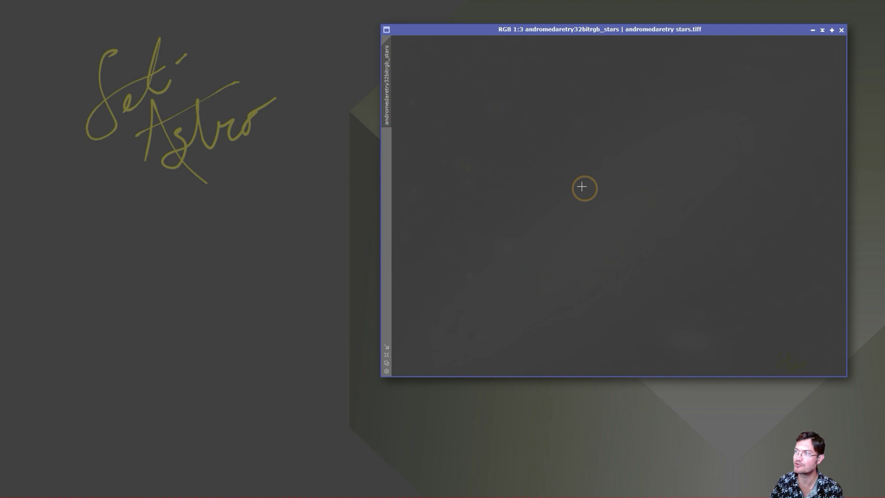
key("ctrl+a")
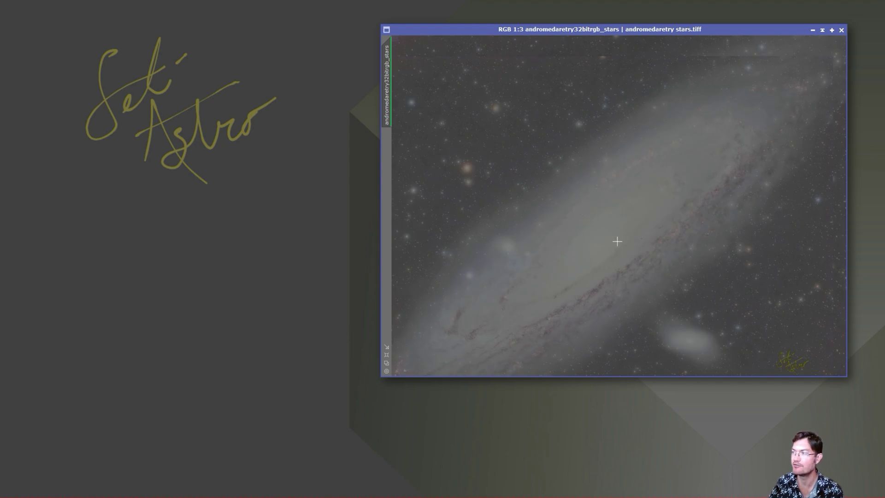
key("ctrl+F12")
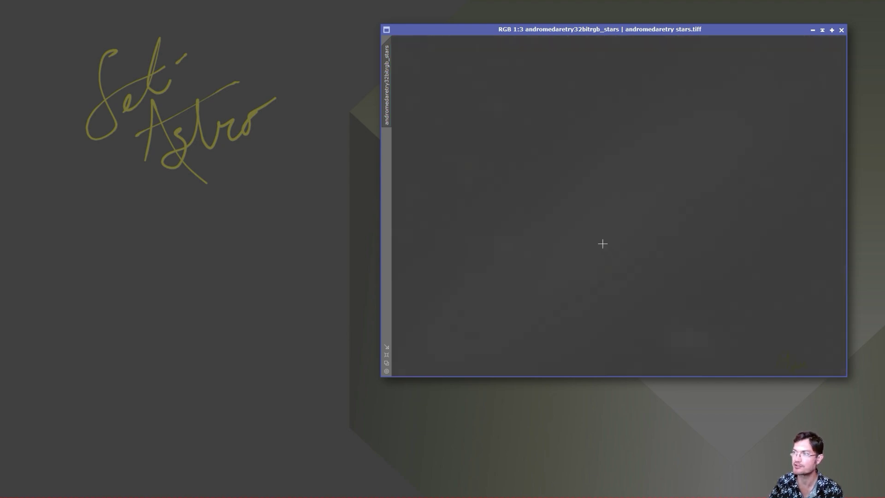
key("ctrl+a")
key("ctrl+h")
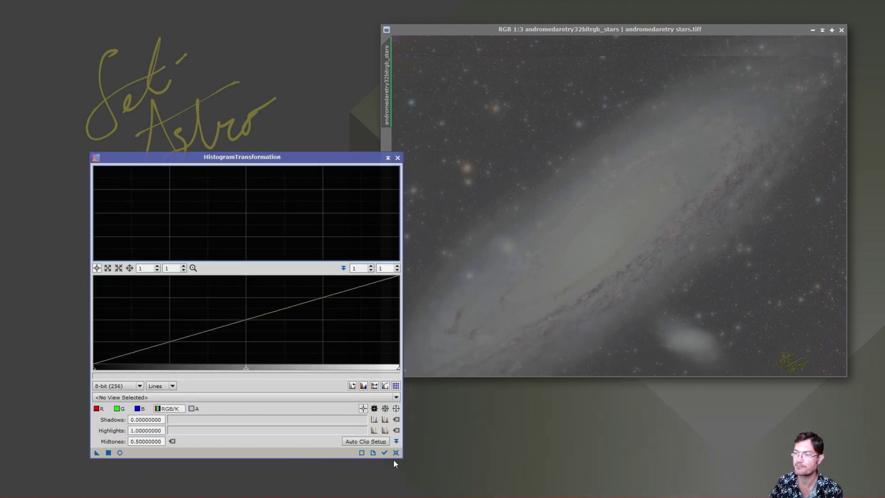
Step: Track the stars image's histogram, raise shadows and lower highlights to about 0.278, apply, then undo
left_click(384, 452)
left_click_drag(269, 166, 231, 161)
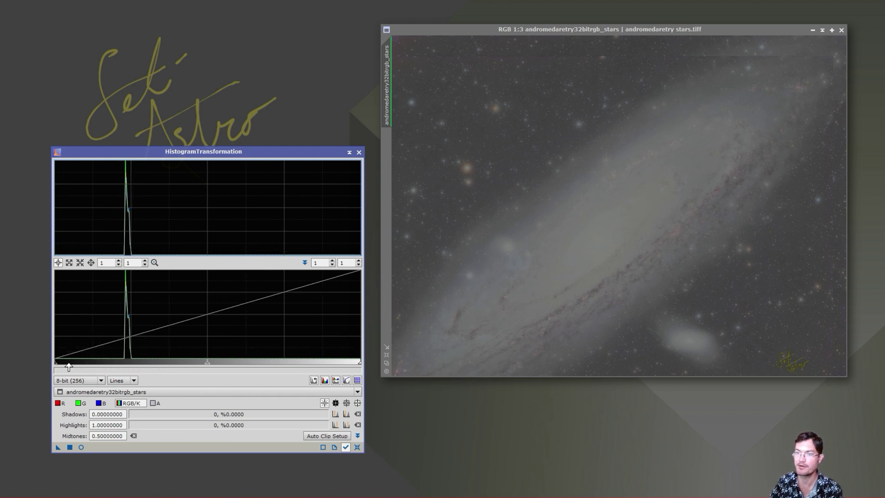
left_click_drag(55, 363, 117, 367)
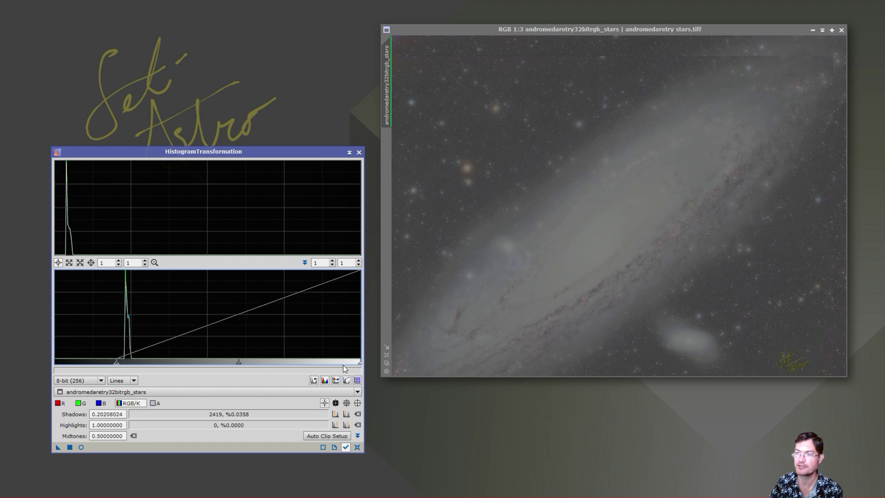
left_click_drag(359, 363, 140, 361)
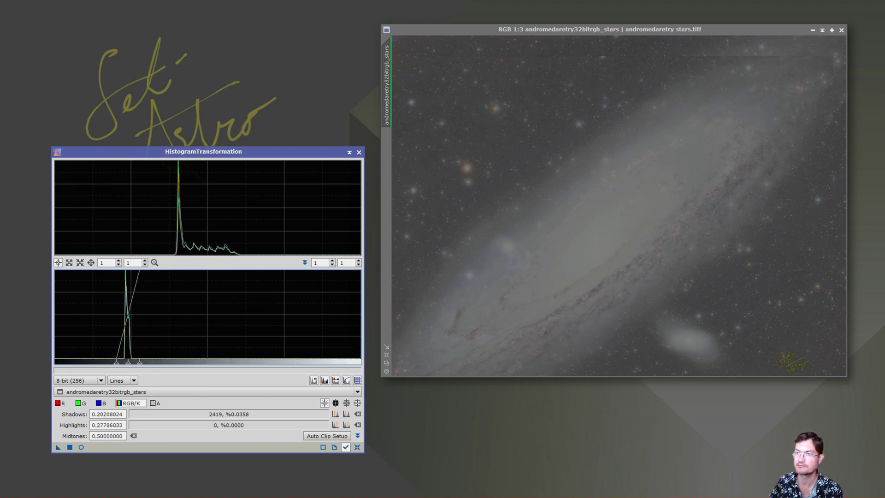
left_click(70, 447)
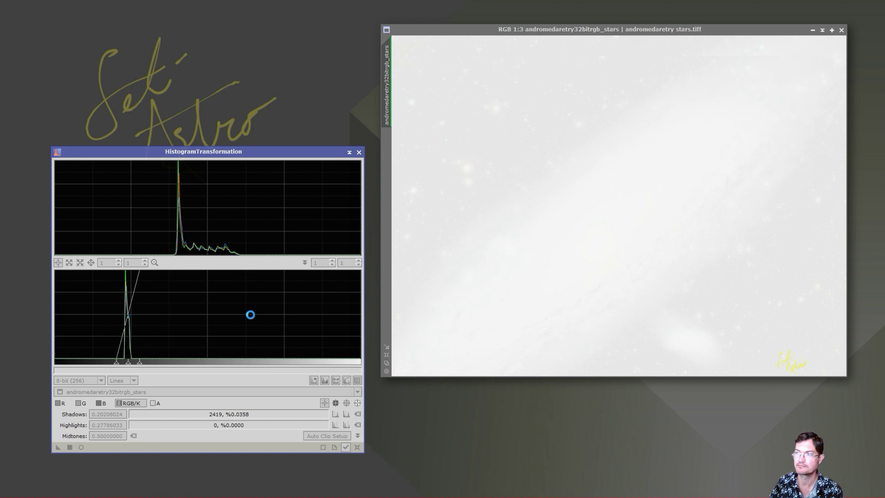
key("ctrl+F12")
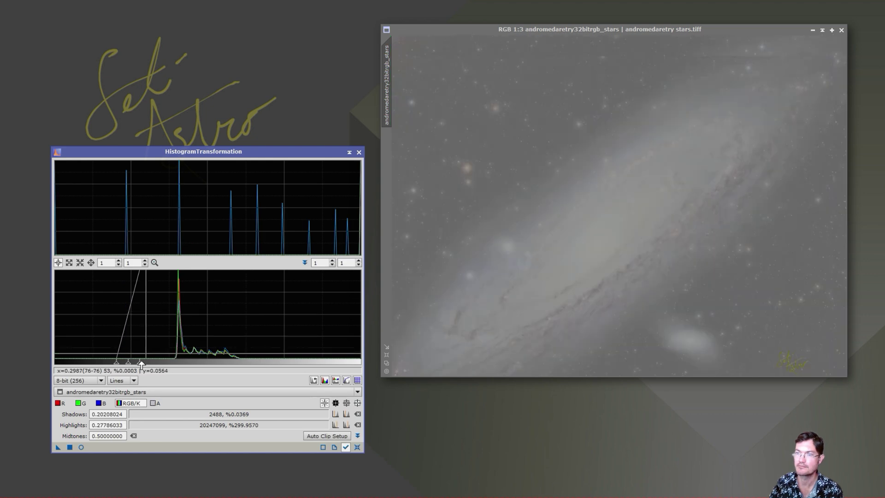
Step: Reset the histogram, preview a shadows 0.343 stretch live, then reset to defaults
left_click(357, 447)
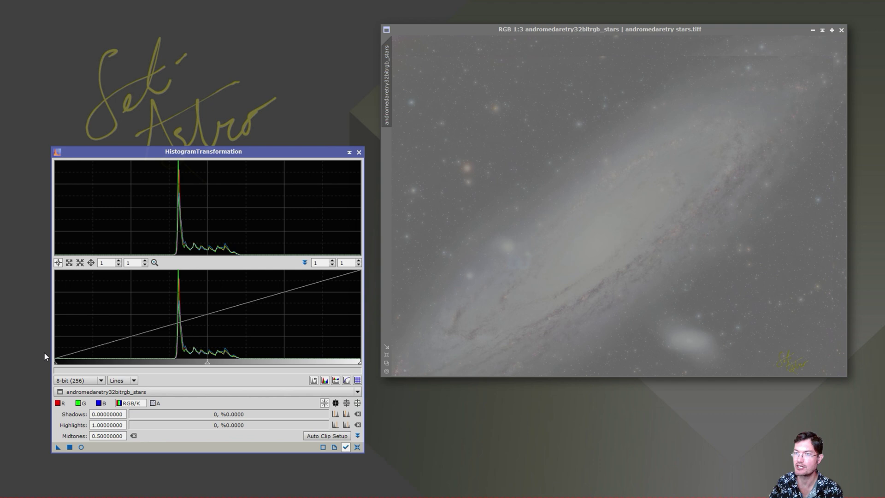
left_click_drag(55, 365, 162, 366)
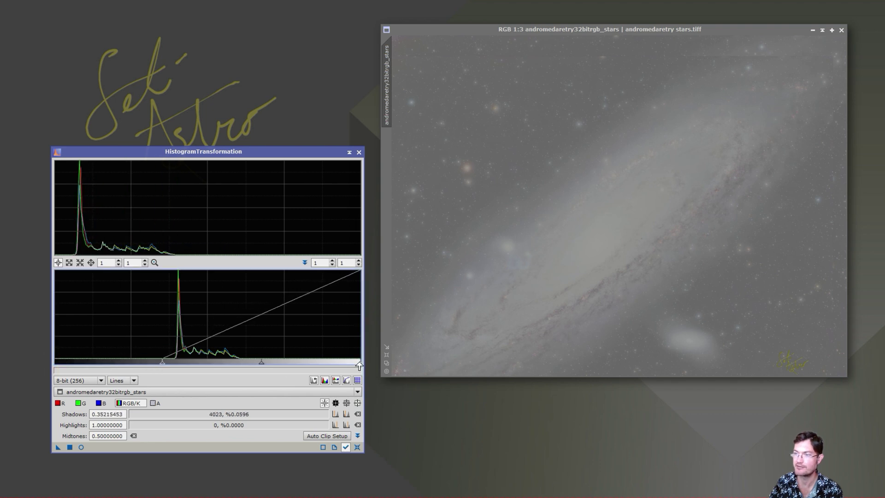
left_click_drag(359, 361, 253, 366)
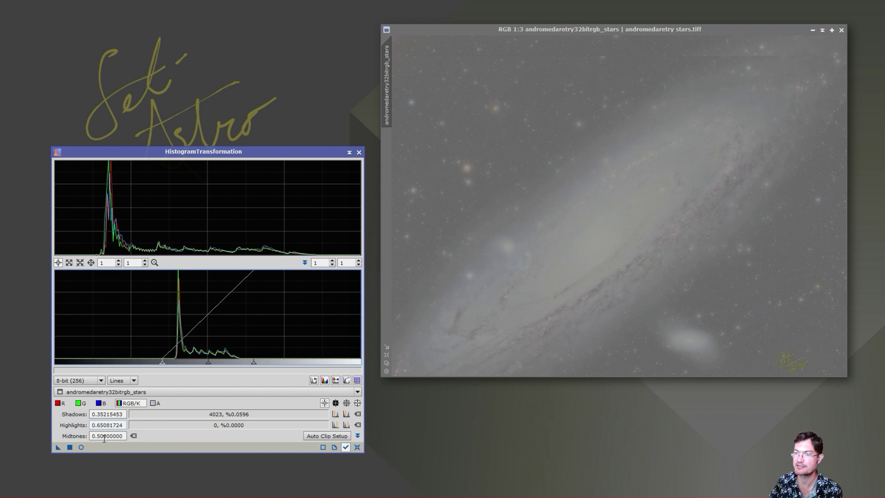
left_click(70, 447)
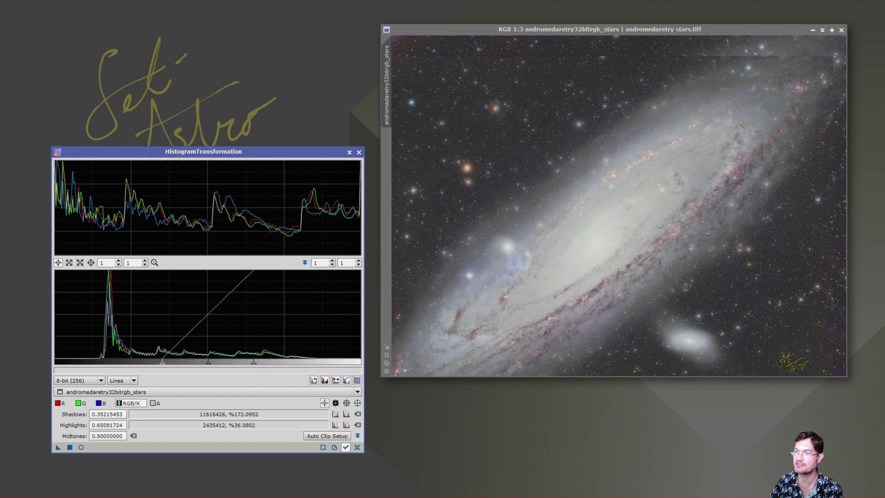
left_click(358, 447)
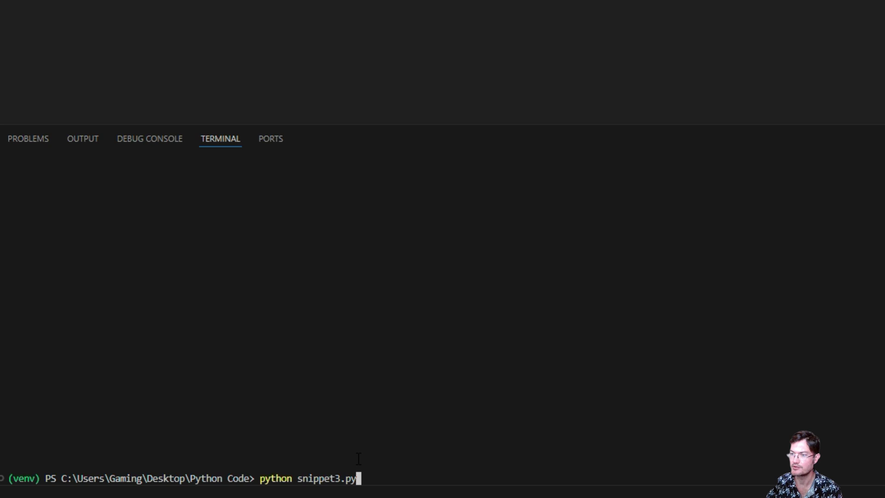
Step: Run snippet3.py and highlight the uint32 data type and 32, 32, 32 bits per sample
key("Return")
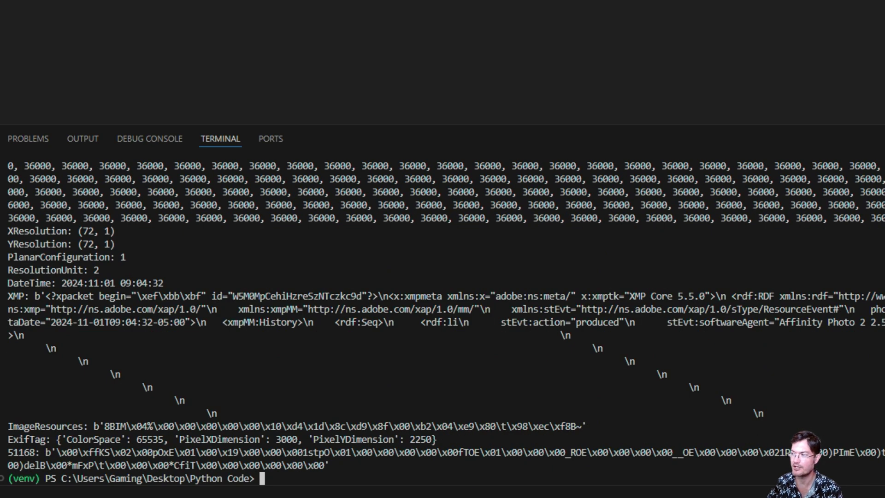
scroll(442, 323, "up", 10)
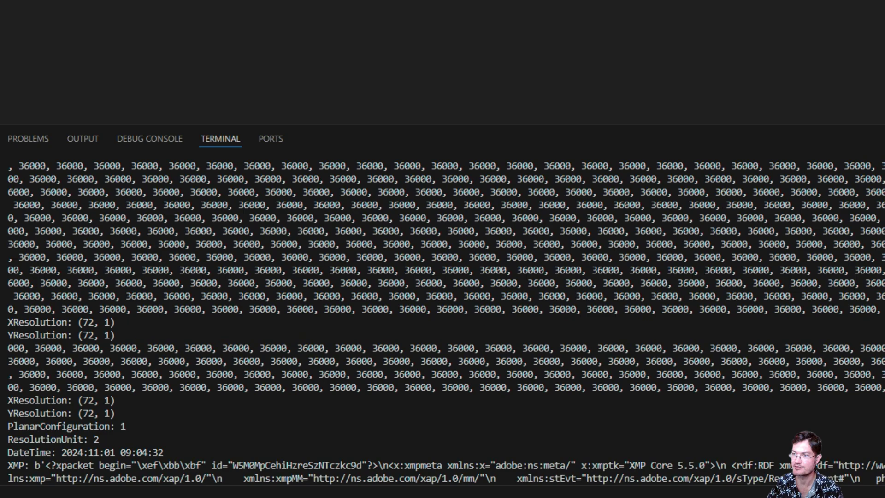
scroll(443, 323, "up", 15)
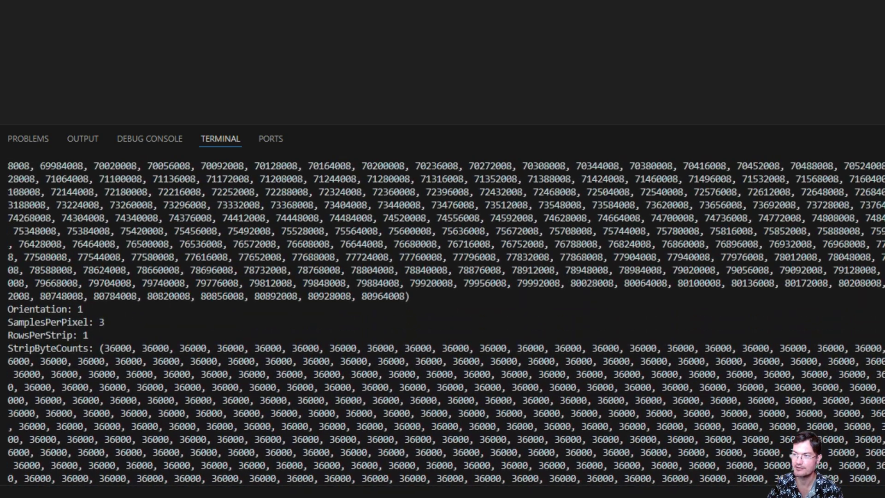
scroll(442, 323, "up", 15)
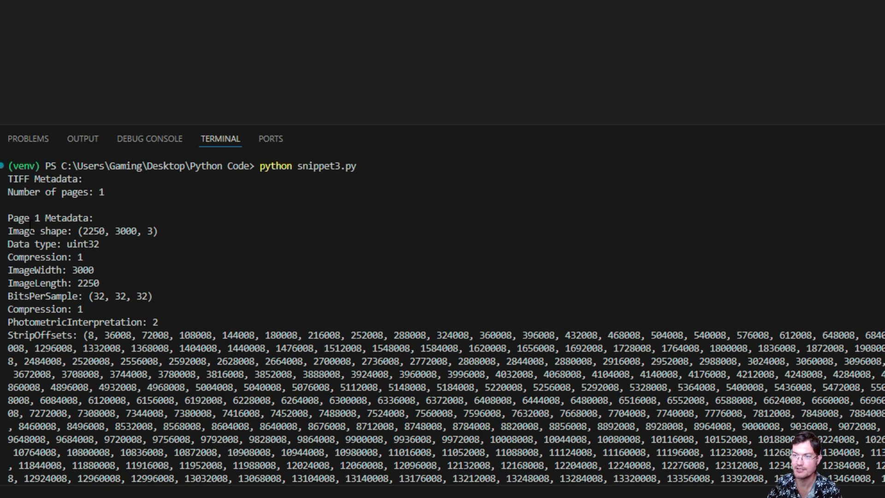
left_click_drag(69, 244, 109, 244)
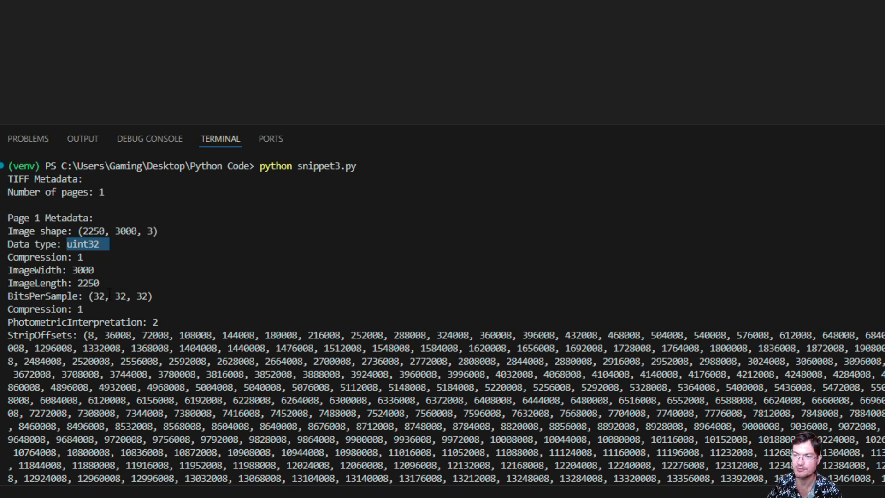
left_click_drag(94, 296, 149, 296)
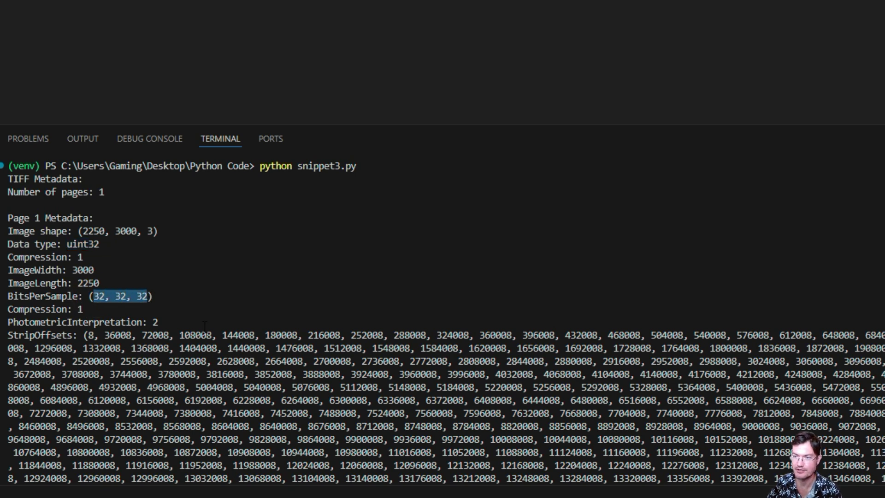
Step: Scroll through the rest of the metadata output down to the PowerShell prompt
scroll(455, 322, "down", 2)
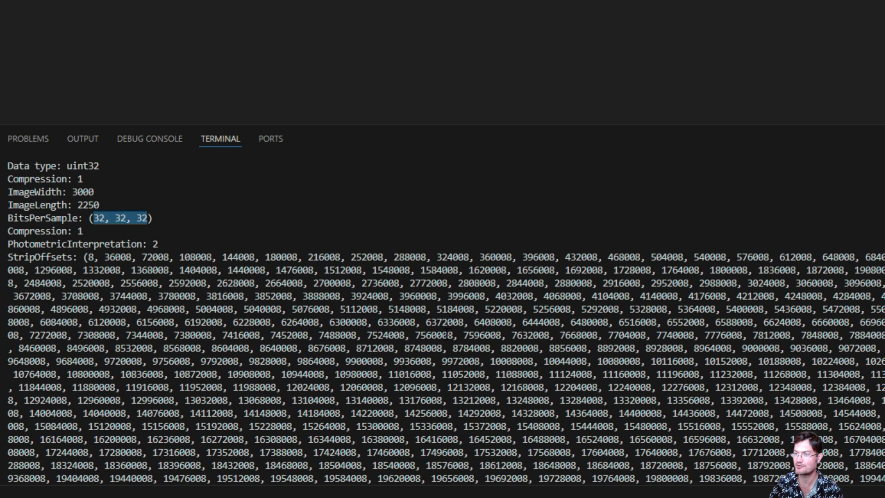
scroll(446, 334, "down", 20)
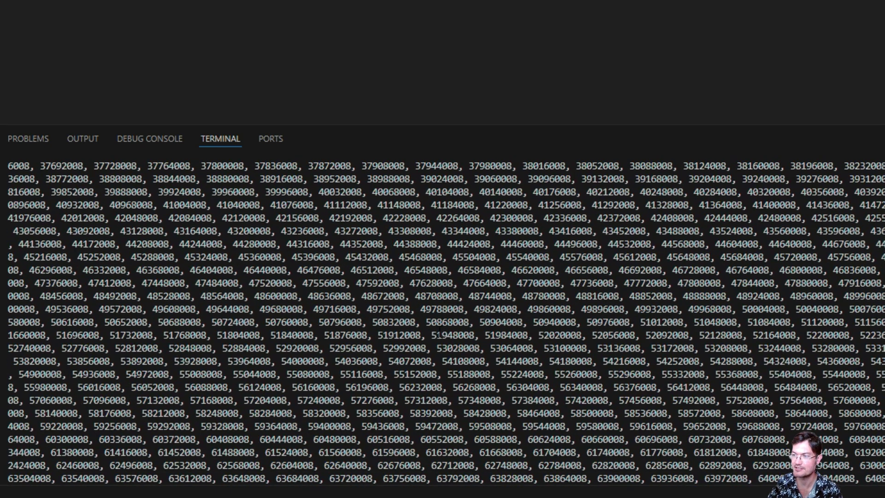
scroll(438, 335, "down", 10)
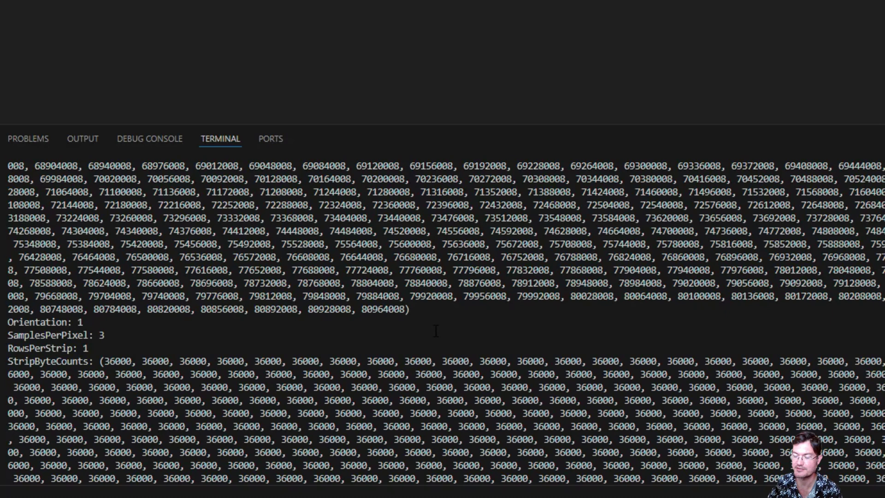
scroll(435, 330, "down", 10)
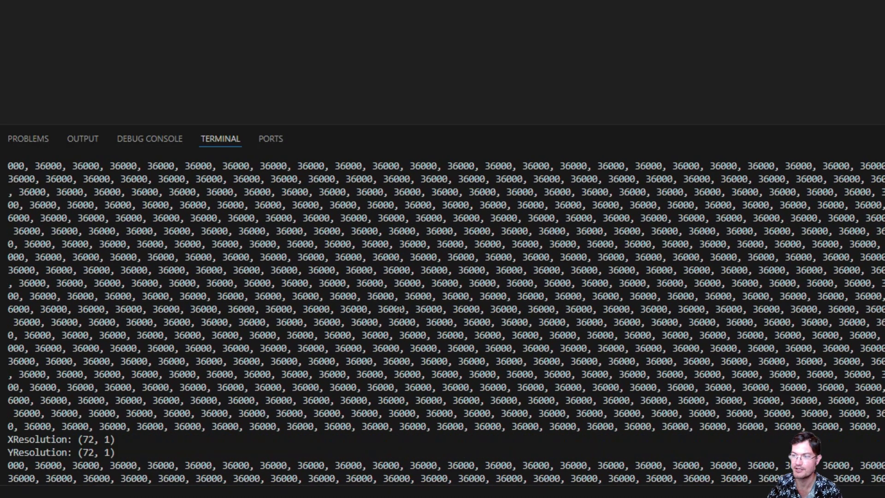
scroll(360, 302, "down", 1)
scroll(323, 313, "down", 2)
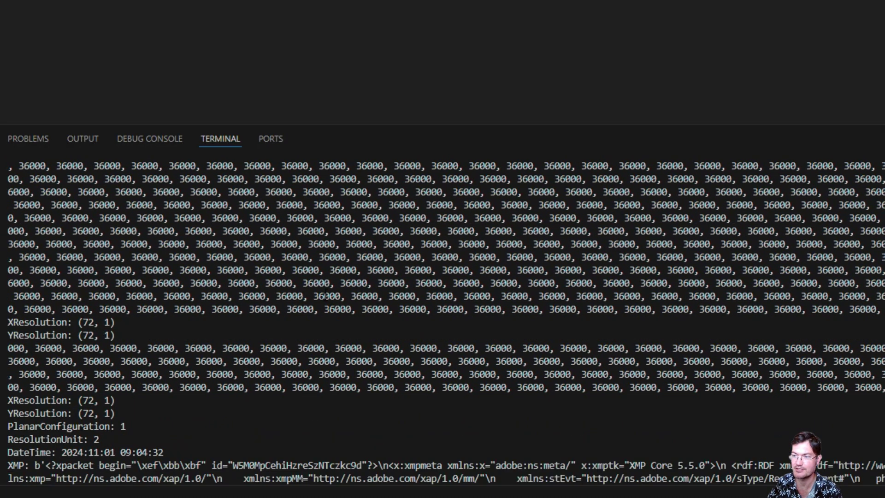
scroll(326, 296, "down", 2)
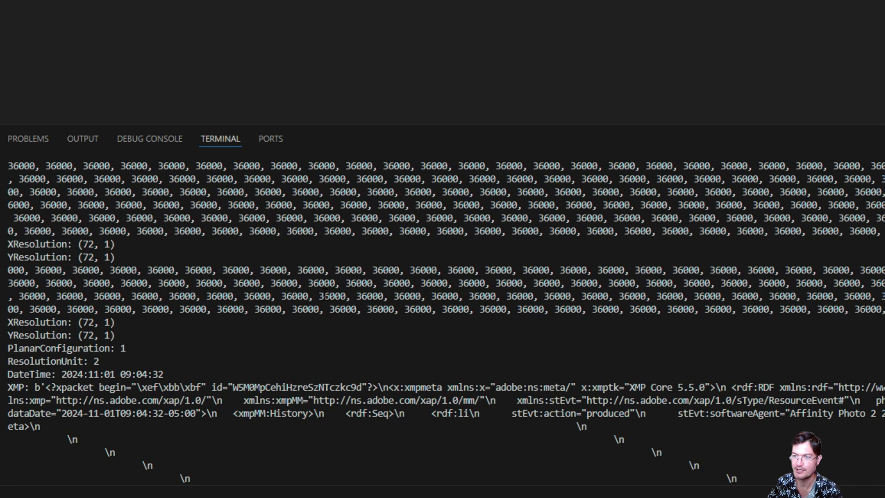
scroll(207, 269, "down", 3)
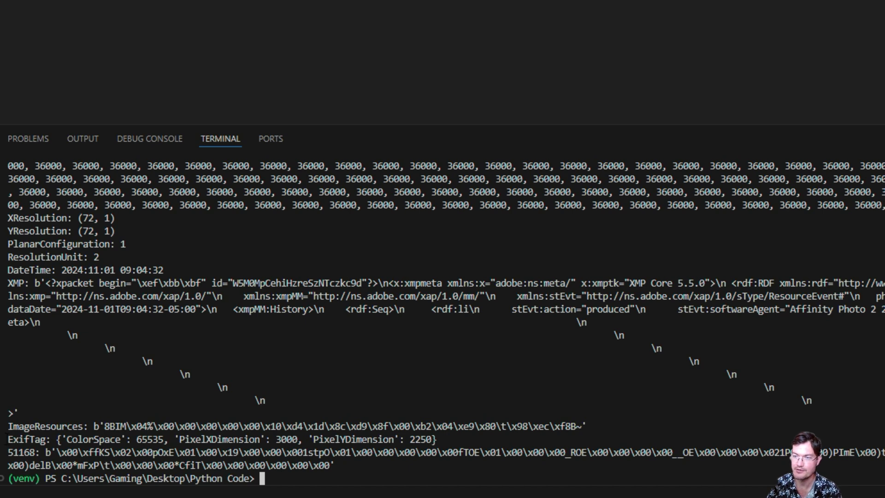
left_click_drag(6, 438, 174, 440)
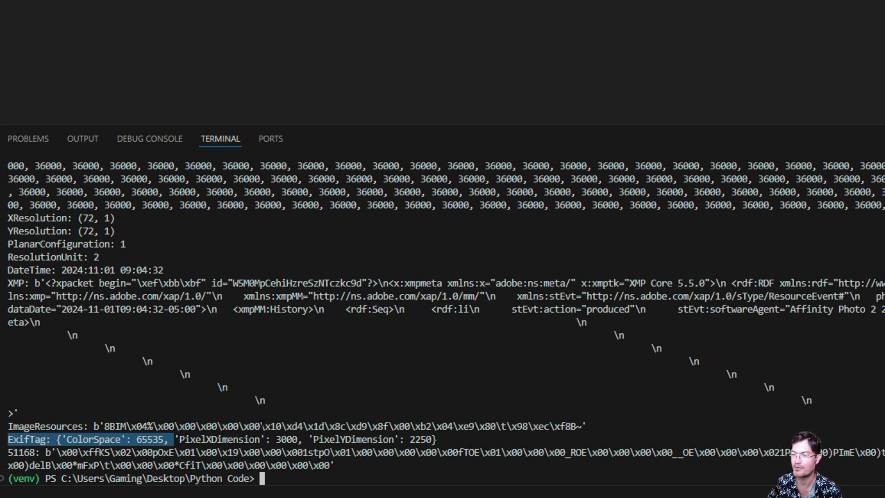
left_click(115, 441)
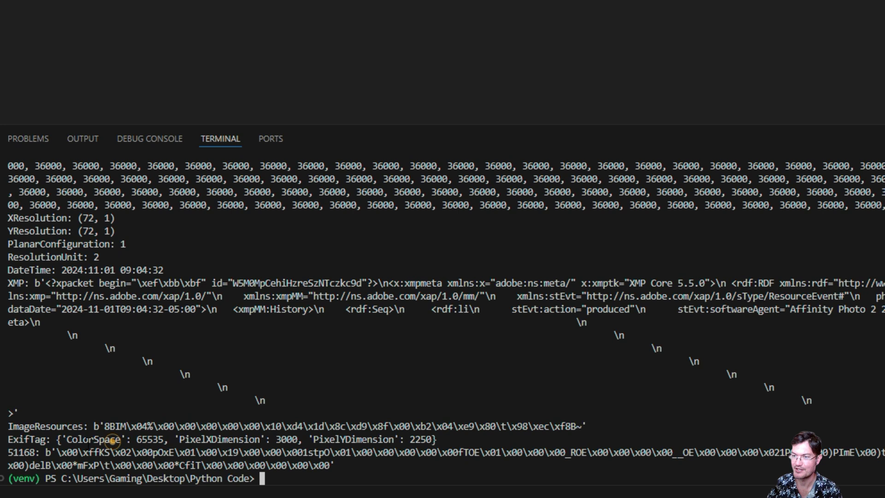
left_click_drag(9, 441, 165, 440)
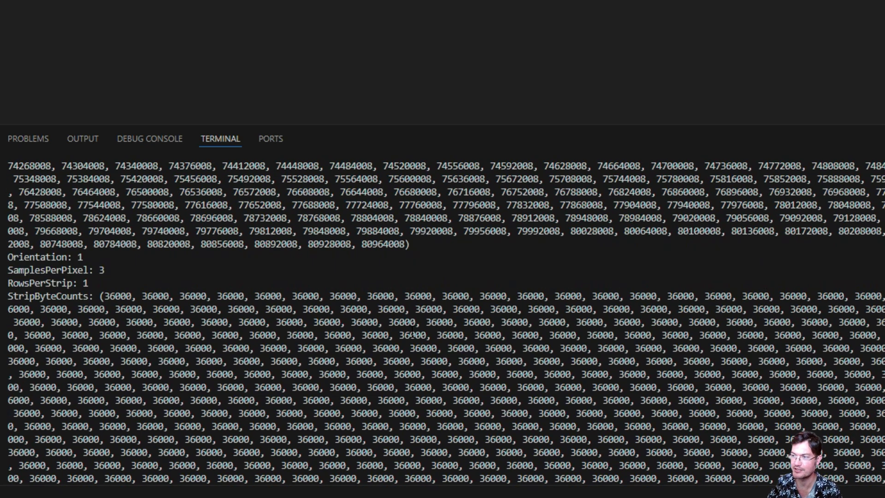
scroll(412, 334, "down", 5)
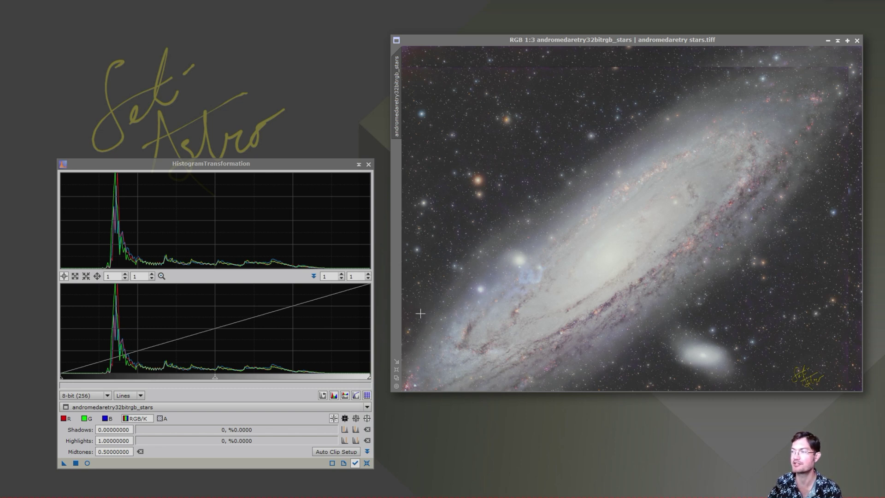
Step: Drag the andromedaretry32bitrgb_stars image window to the upper left of the workspace
left_click_drag(535, 38, 153, 18)
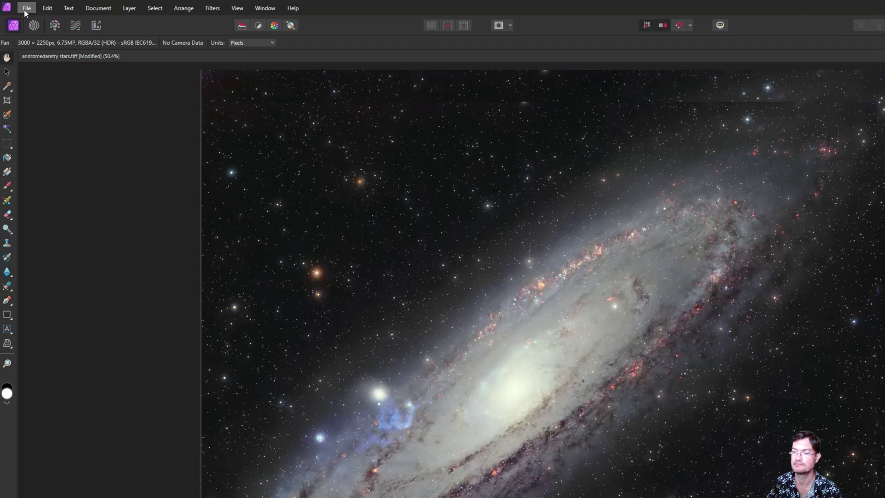
Step: Export an RGB 16-bit TIFF 'andromedaretry stars.tiff' to setiastrocosmicclarityV5\input
left_click(25, 8)
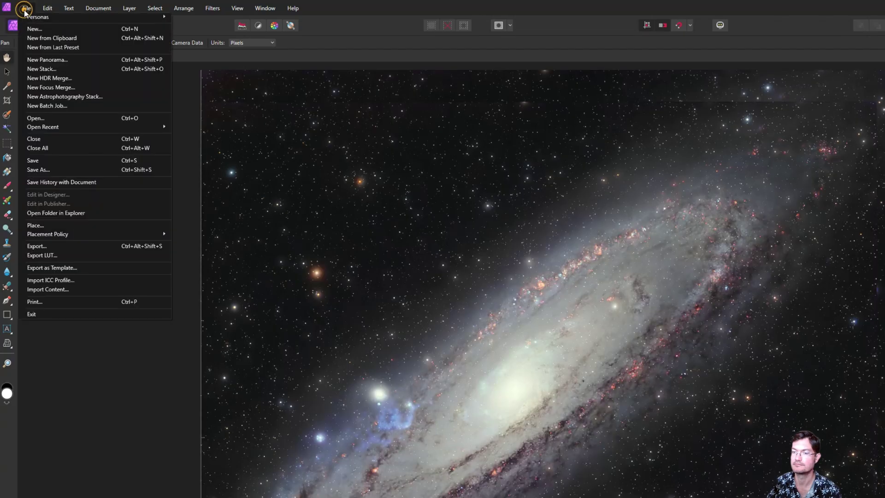
left_click(54, 246)
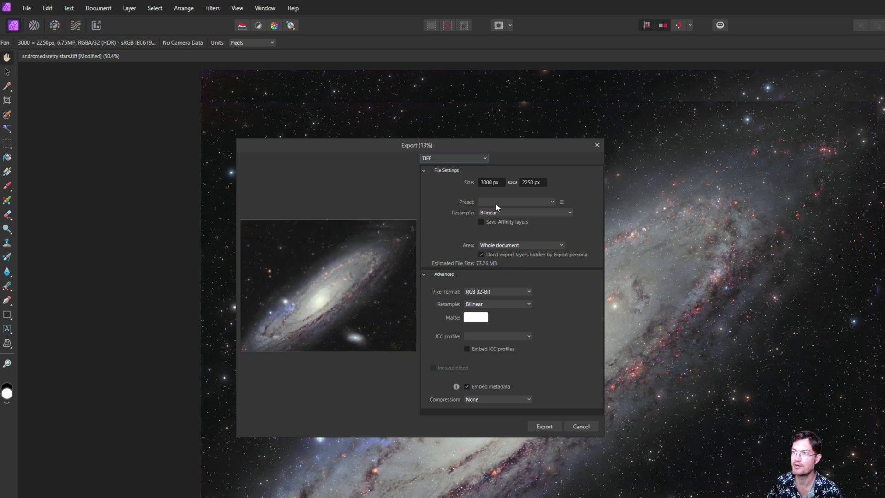
left_click(499, 291)
left_click(494, 321)
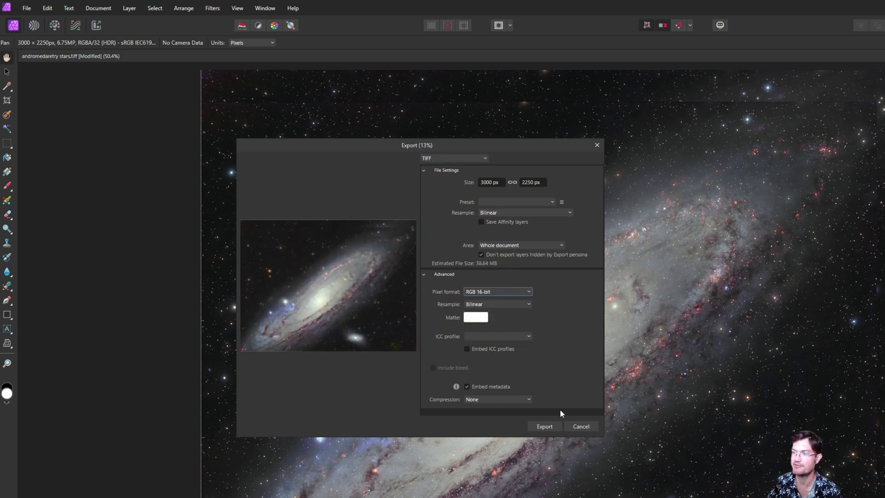
left_click(544, 425)
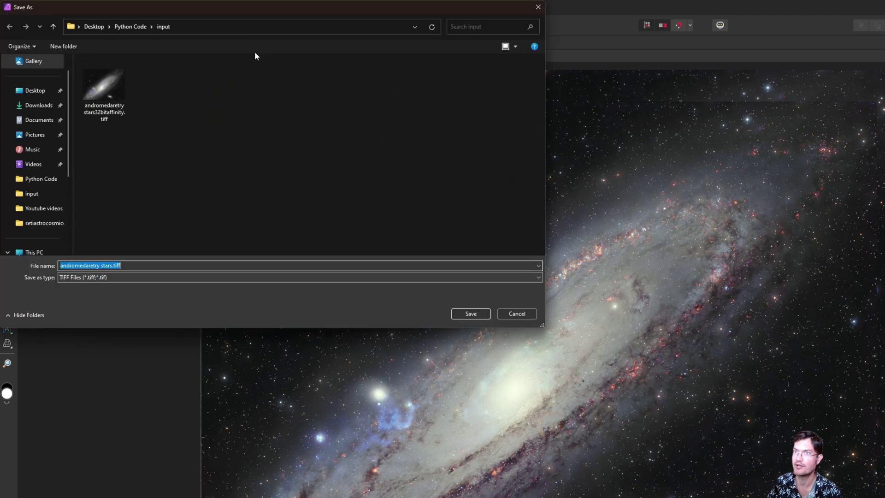
left_click_drag(218, 12, 357, 87)
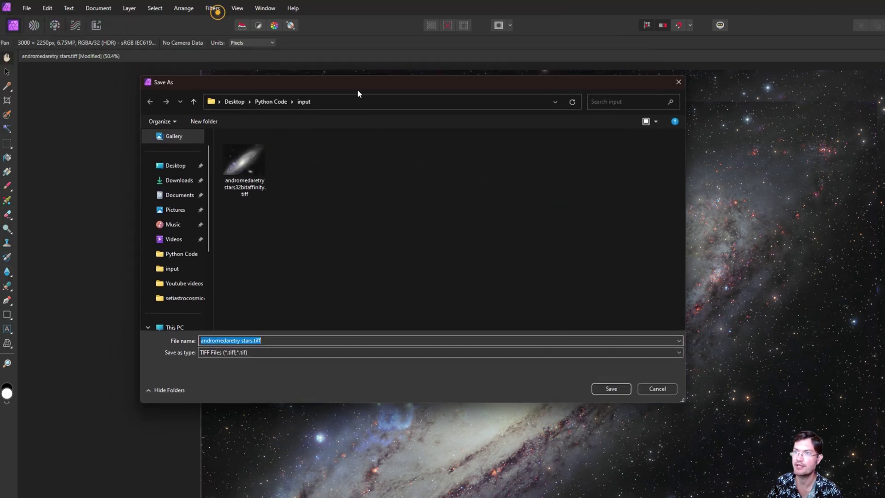
left_click(611, 388)
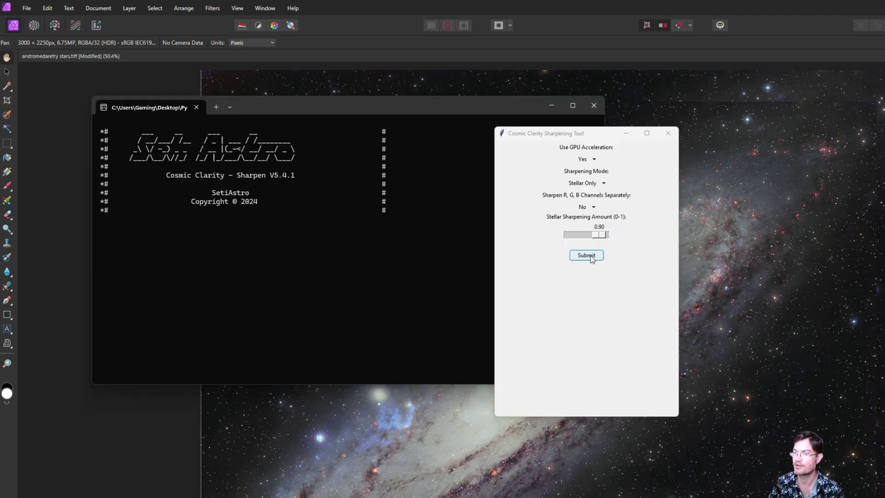
Step: Submit the GPU Stellar Only sharpening at 0.90, then open the File menu
left_click(591, 257)
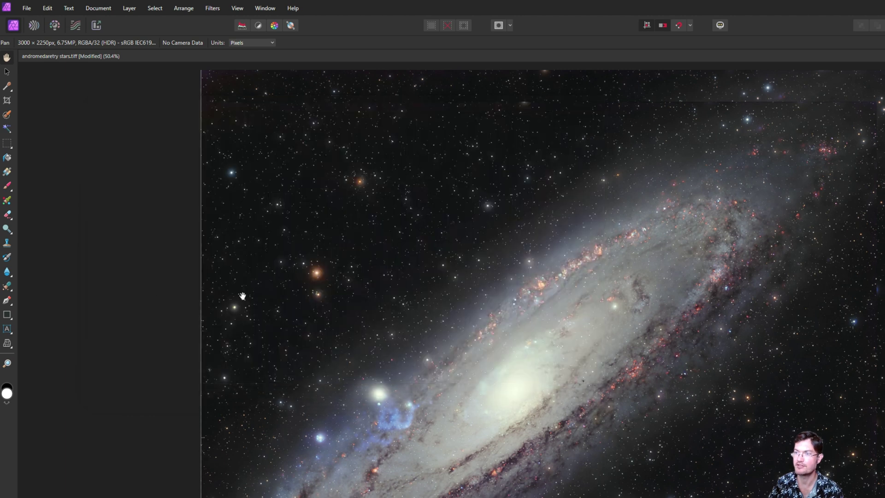
left_click(27, 7)
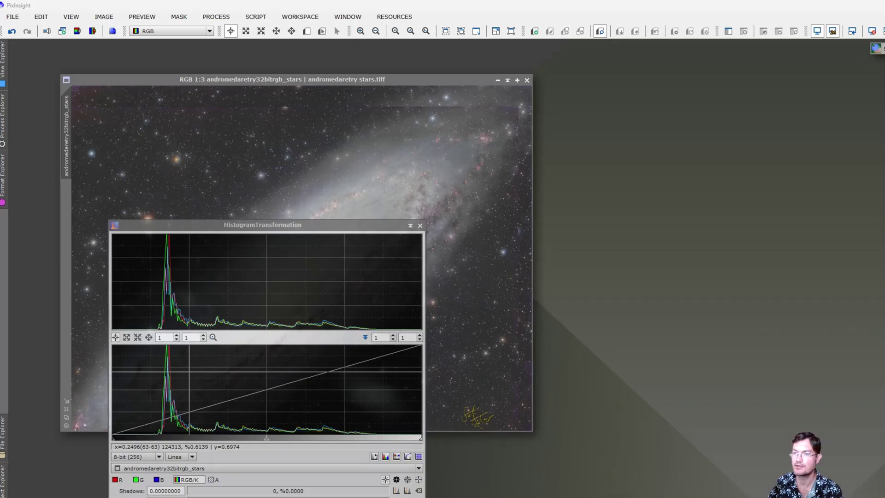
Step: Load andromedaretry_stars.tiff into PixInsight, placing it upper right and the histogram window lower right
left_click_drag(593, 246, 707, 236)
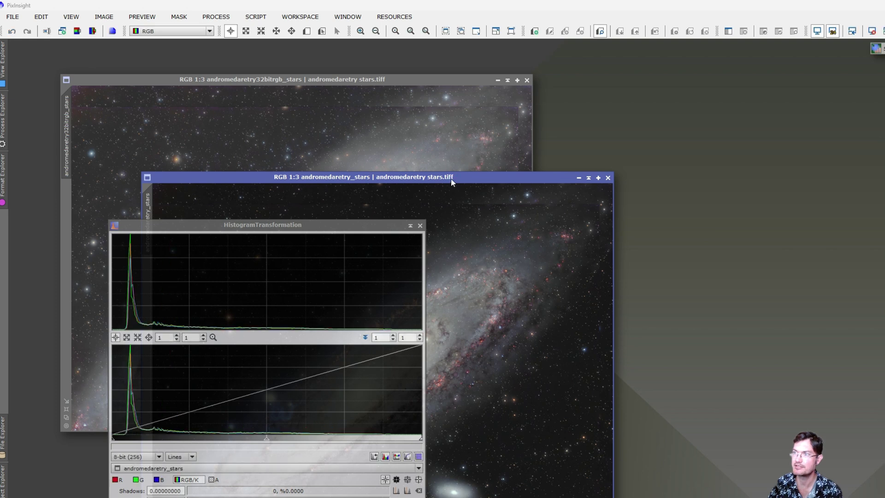
left_click_drag(453, 177, 750, 81)
left_click_drag(270, 229, 676, 274)
Step: Switch HistogramTransformation between the two images to compare their histograms
left_click(667, 203)
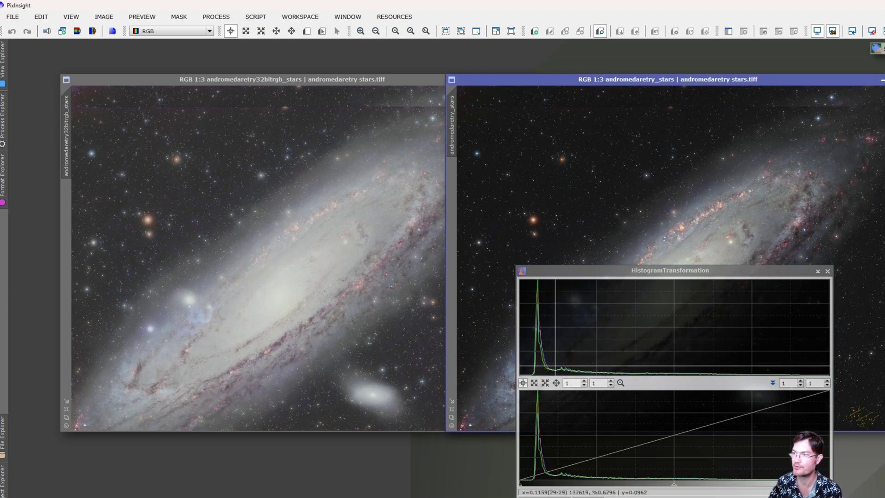
left_click(381, 323)
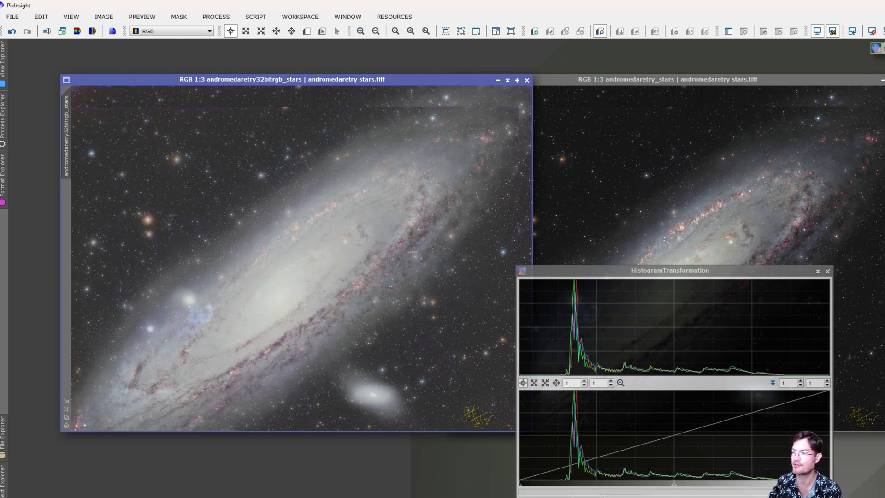
left_click(657, 172)
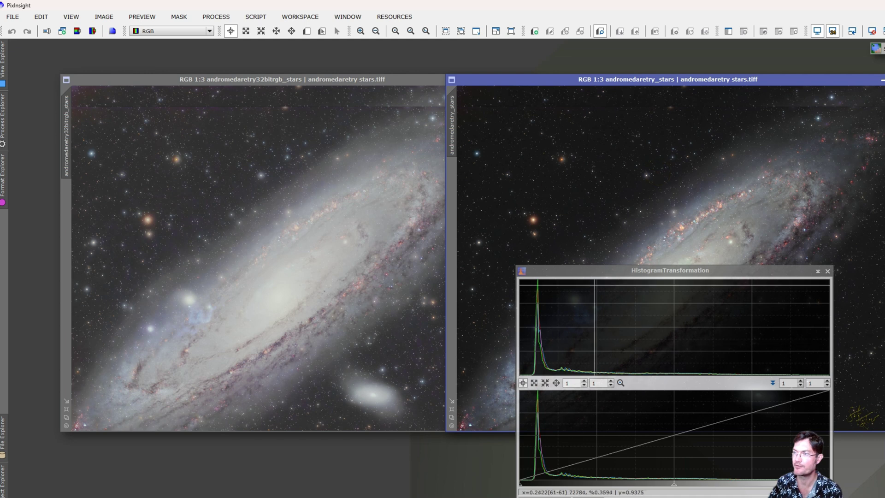
left_click_drag(585, 271, 263, 180)
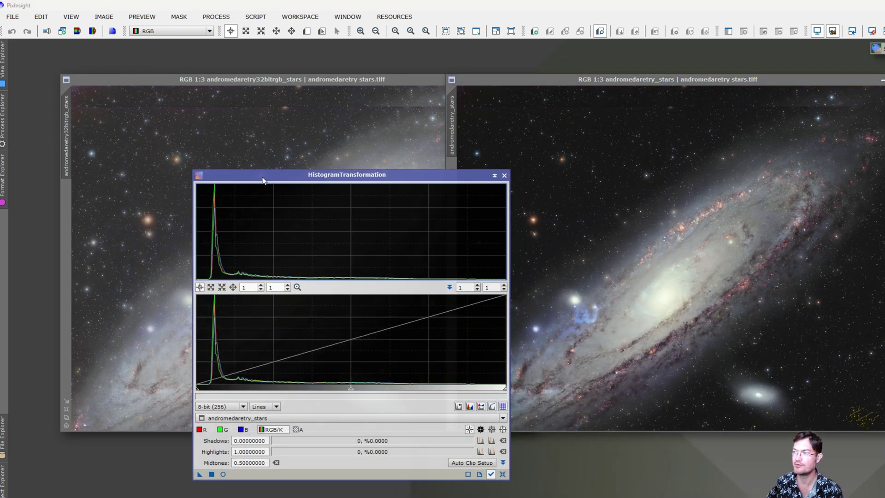